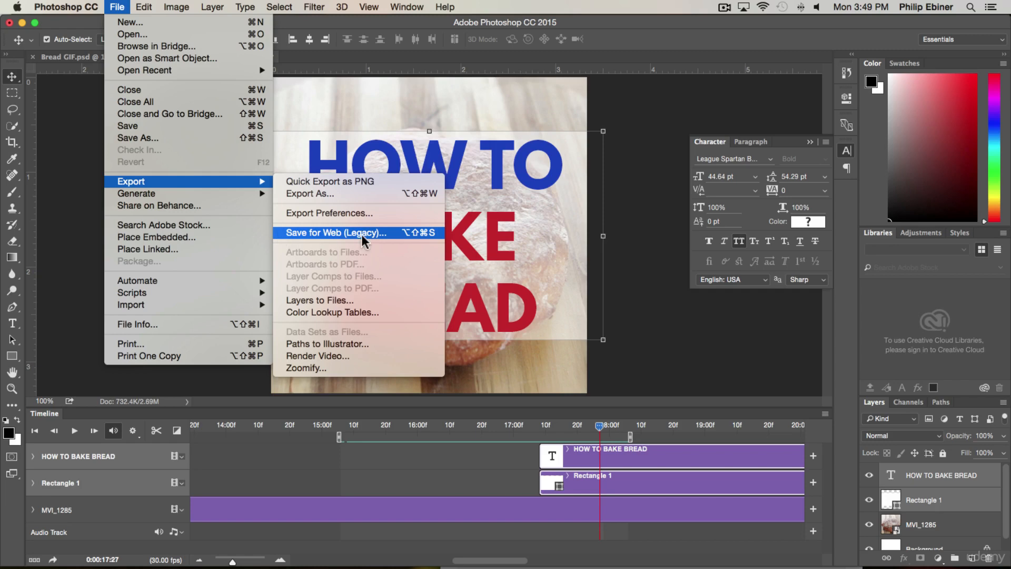
{"action": "left_click", "coordinate": [362, 236]}
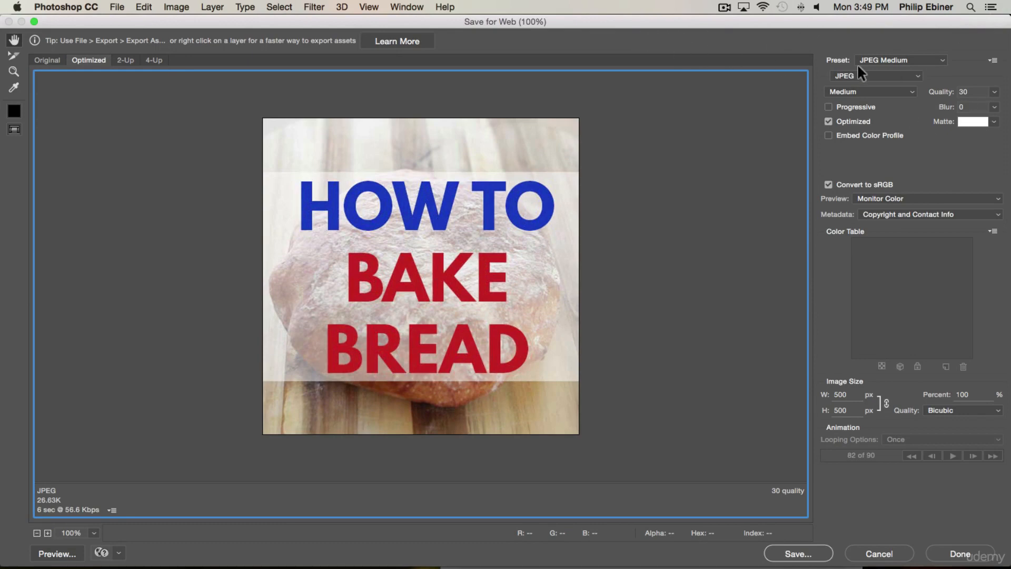
{"action": "left_click", "coordinate": [910, 59]}
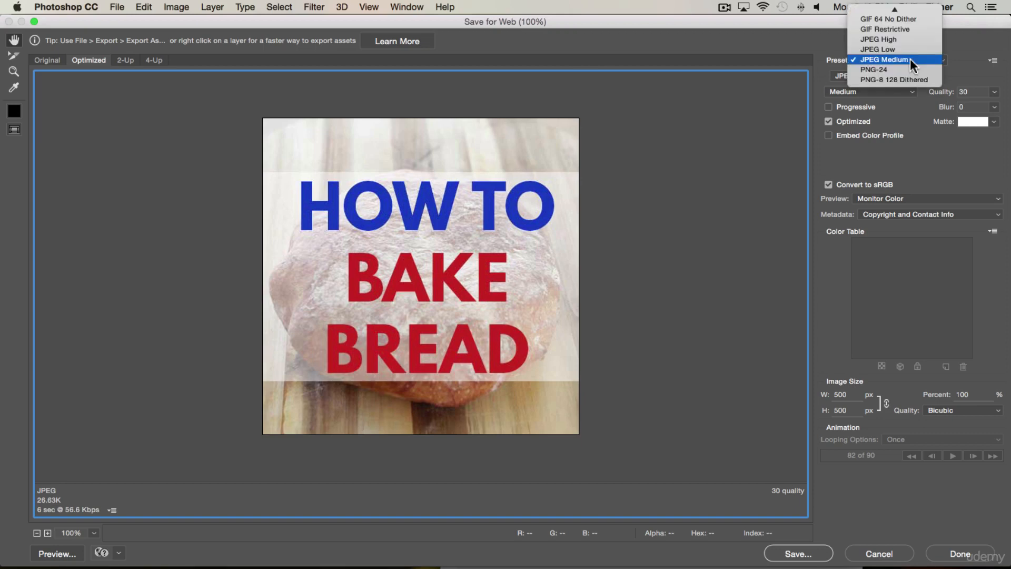
{"action": "scroll", "coordinate": [910, 58], "scroll_direction": "up", "scroll_amount": 4}
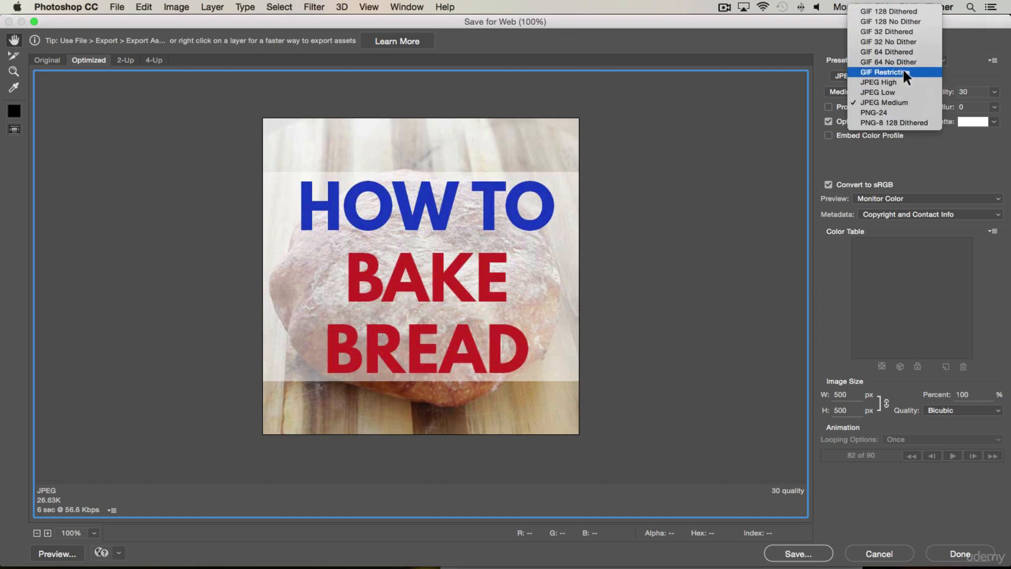
{"action": "left_click", "coordinate": [880, 30]}
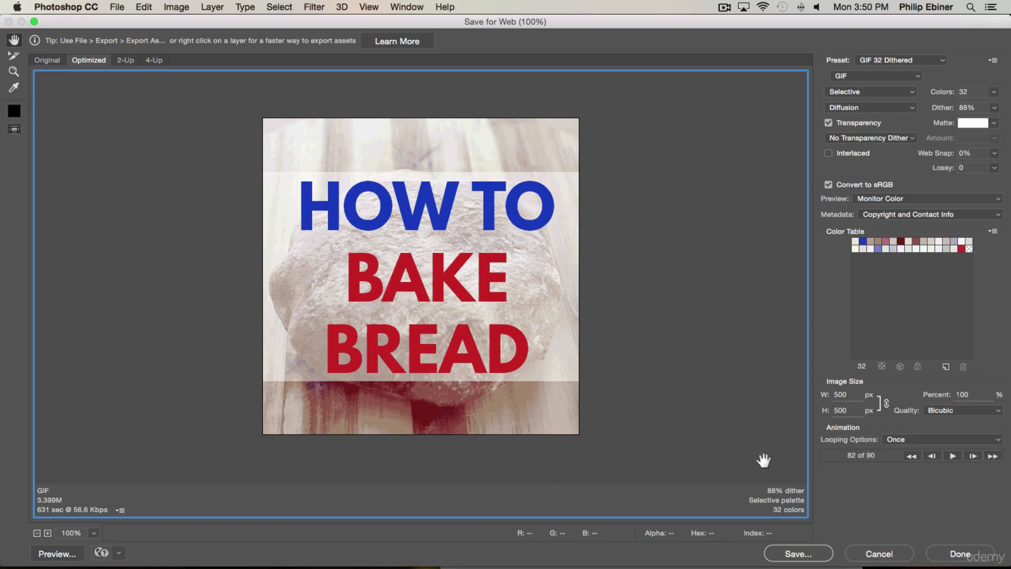
{"action": "left_click", "coordinate": [884, 554]}
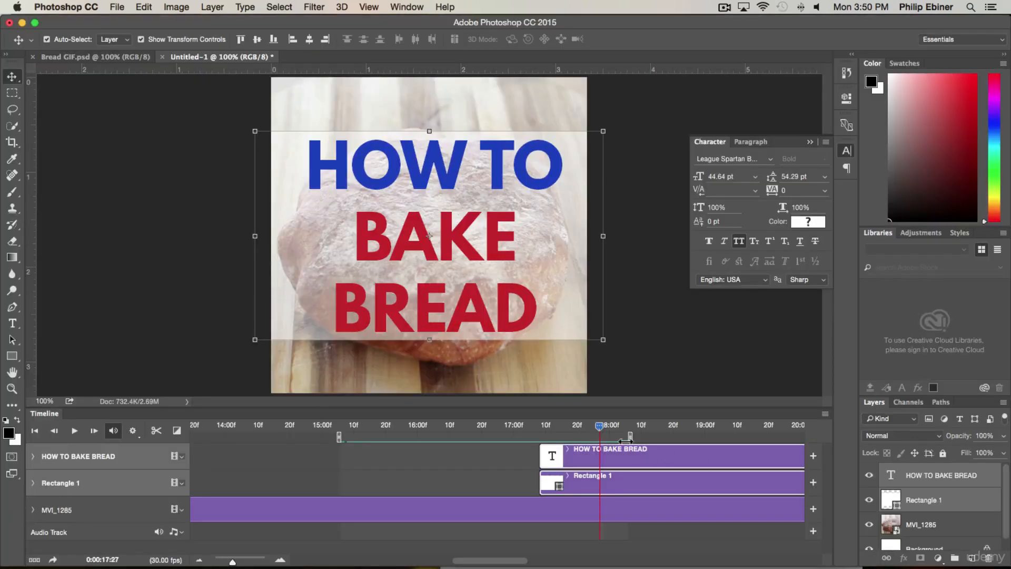
Move the timeline playhead back to 0:00:16:14 and open the Save for Web (Legacy) export.
{"action": "left_click_drag", "start_coordinate": [606, 425], "coordinate": [462, 427]}
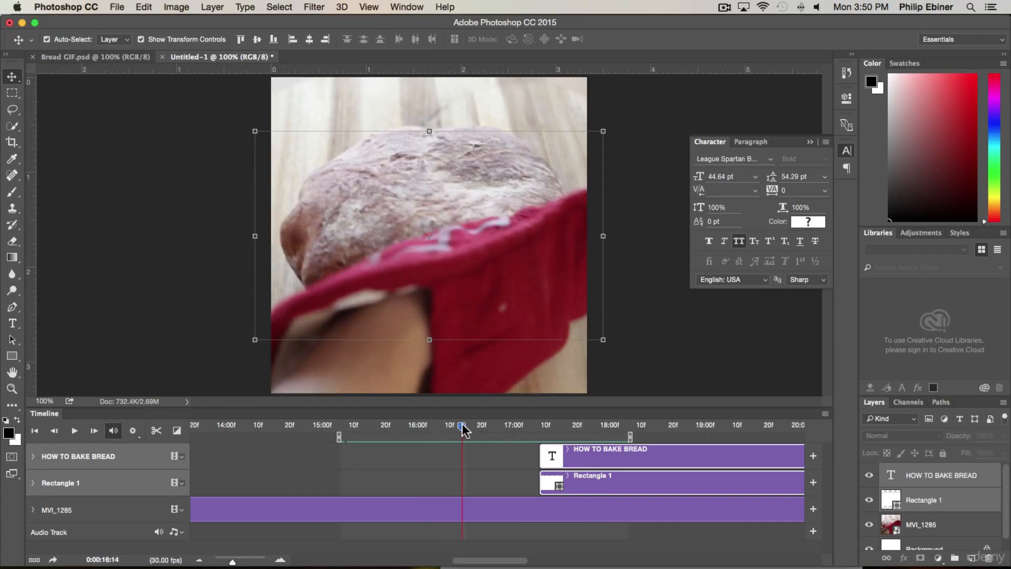
{"action": "left_click", "coordinate": [115, 6]}
{"action": "mouse_move", "coordinate": [185, 183]}
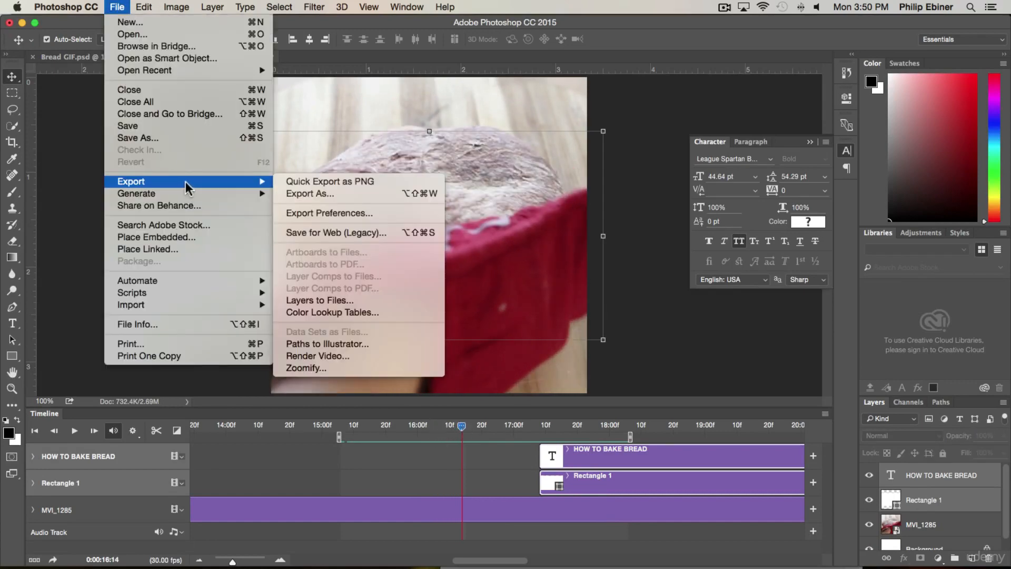
{"action": "left_click", "coordinate": [348, 230]}
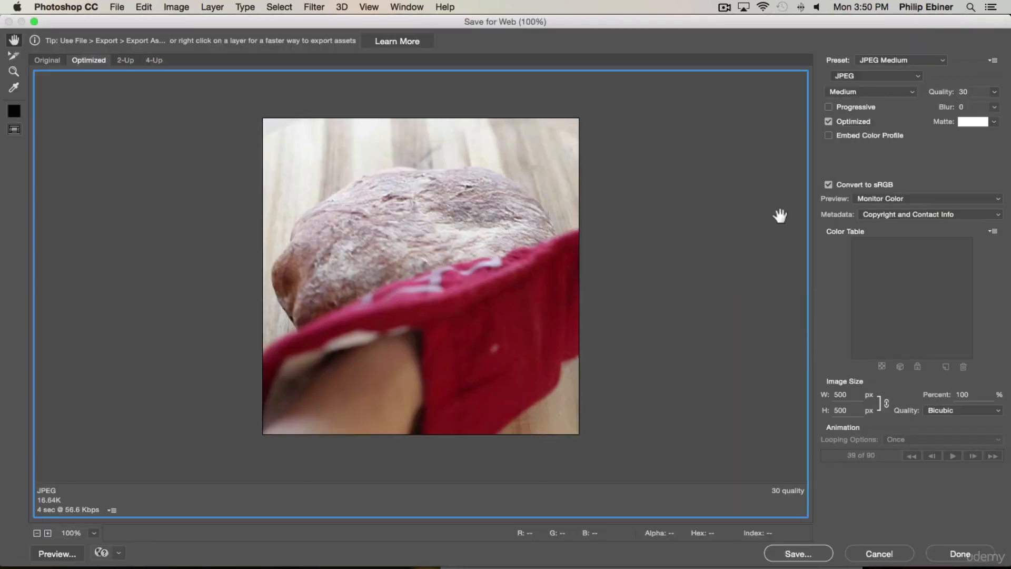
Compare the GIF 32 Dithered, GIF 128 Dithered and GIF 128 No Dither presets, going back to GIF 128 Dithered.
{"action": "left_click", "coordinate": [874, 59]}
{"action": "mouse_move", "coordinate": [886, 9]}
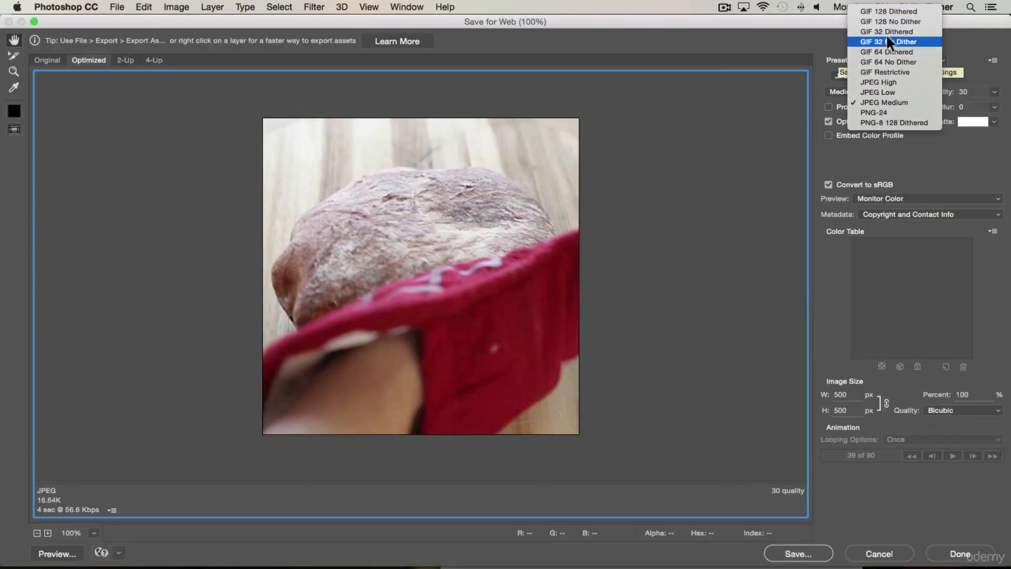
{"action": "left_click", "coordinate": [893, 28]}
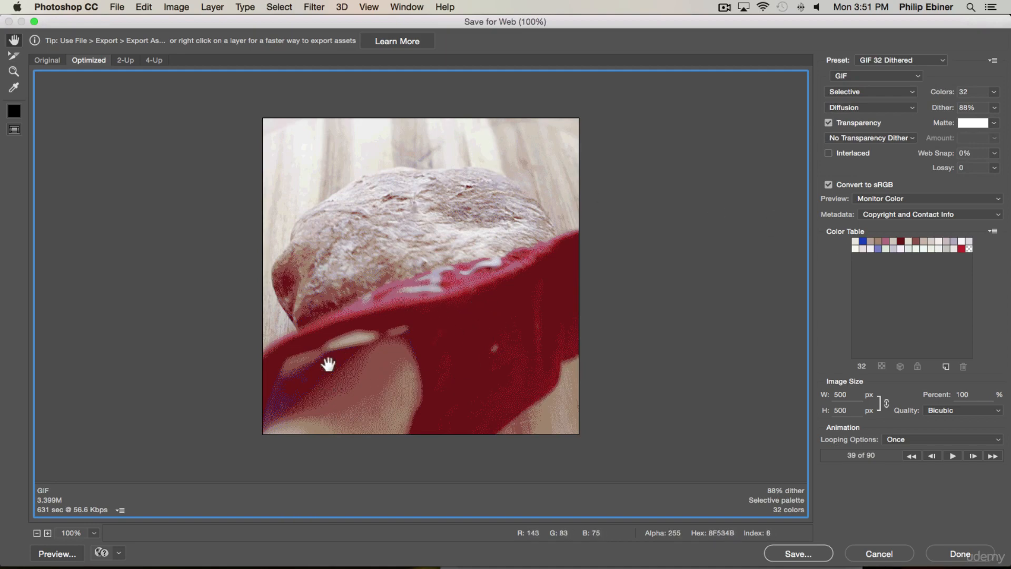
{"action": "left_click", "coordinate": [877, 59]}
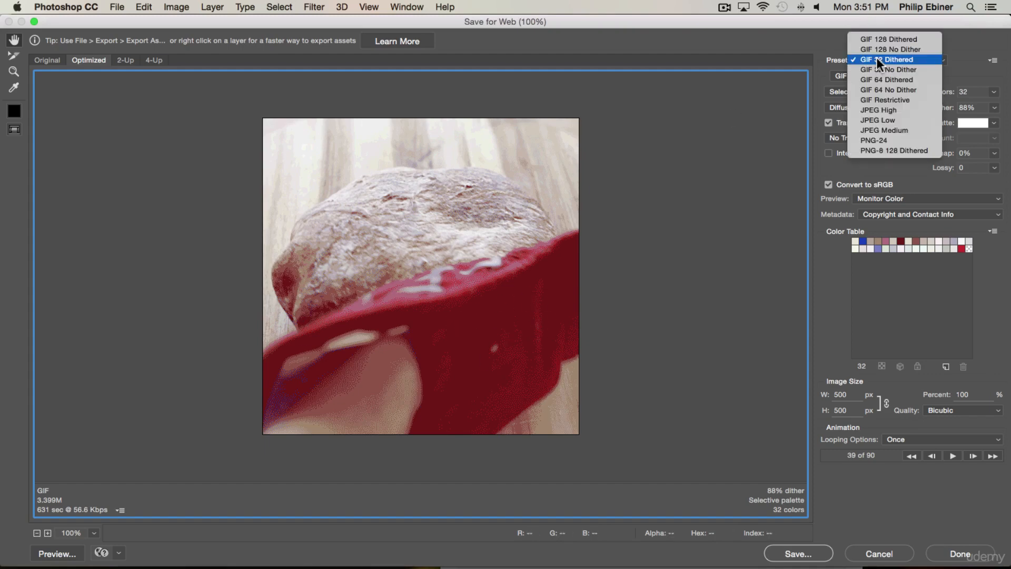
{"action": "left_click", "coordinate": [889, 39]}
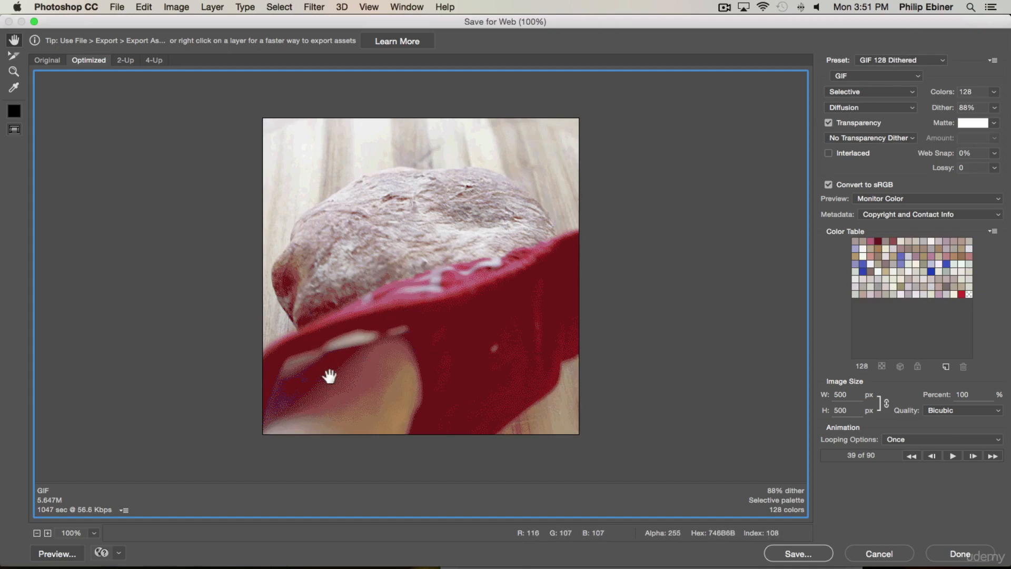
{"action": "left_click", "coordinate": [890, 58]}
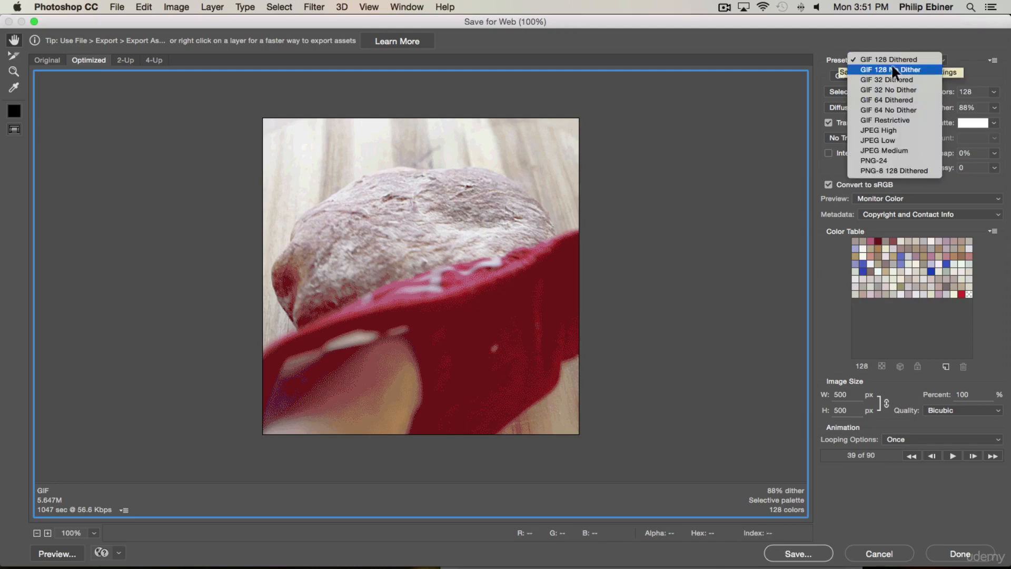
{"action": "left_click", "coordinate": [893, 69]}
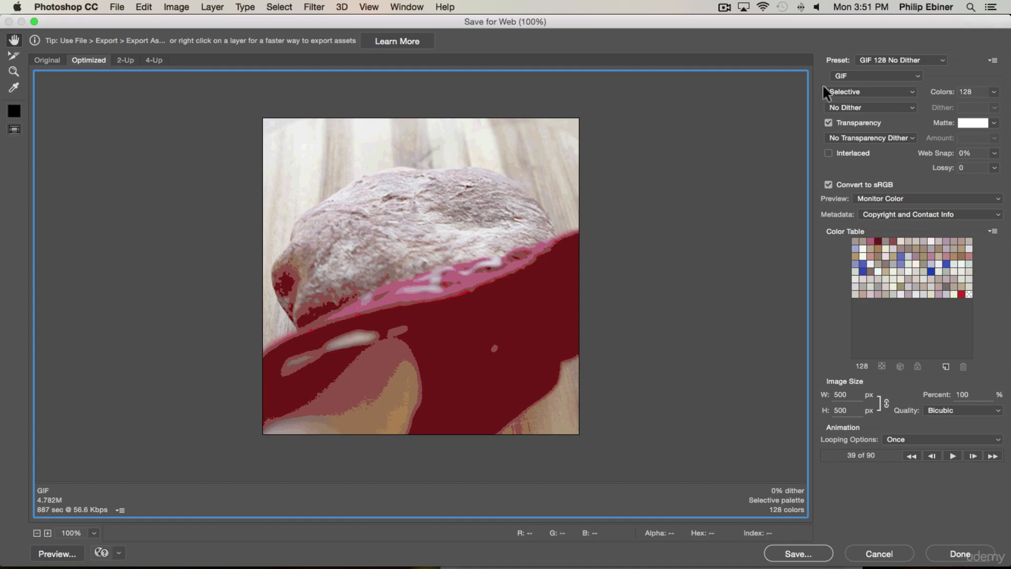
{"action": "left_click", "coordinate": [900, 61]}
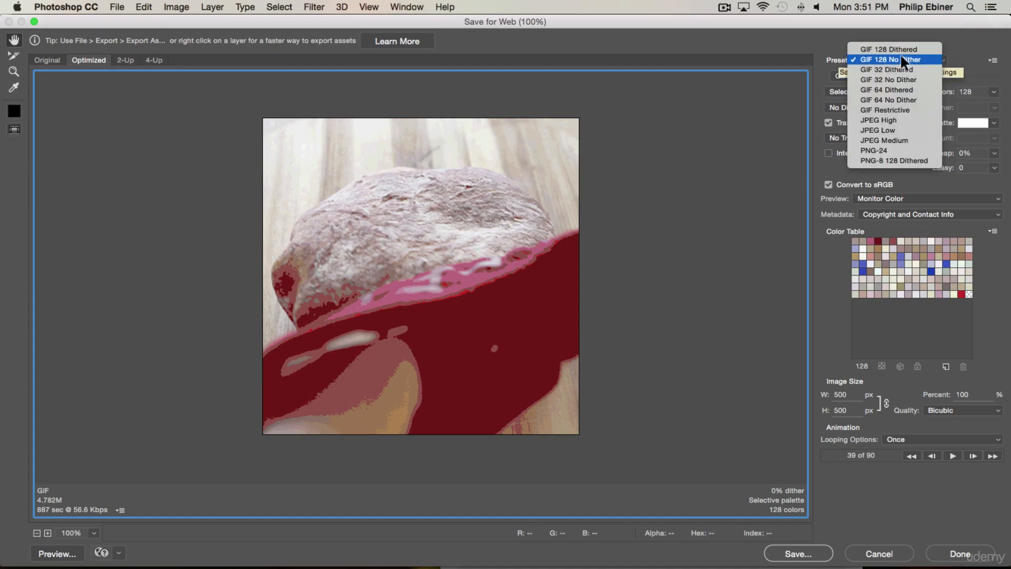
{"action": "left_click", "coordinate": [902, 46]}
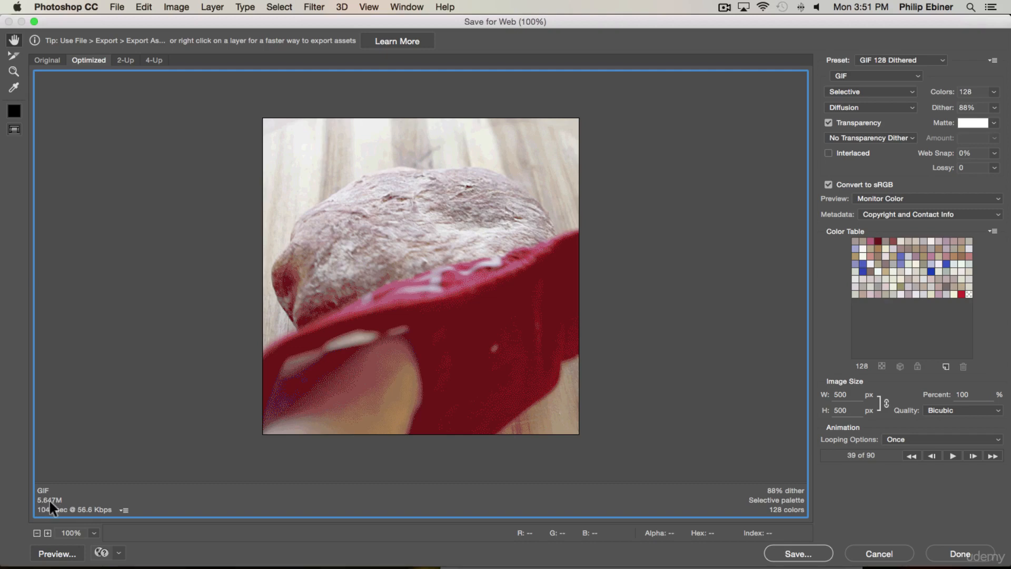
Apply the GIF 64 Dithered preset and set the image size to 400 x 400 px.
{"action": "left_click", "coordinate": [888, 56]}
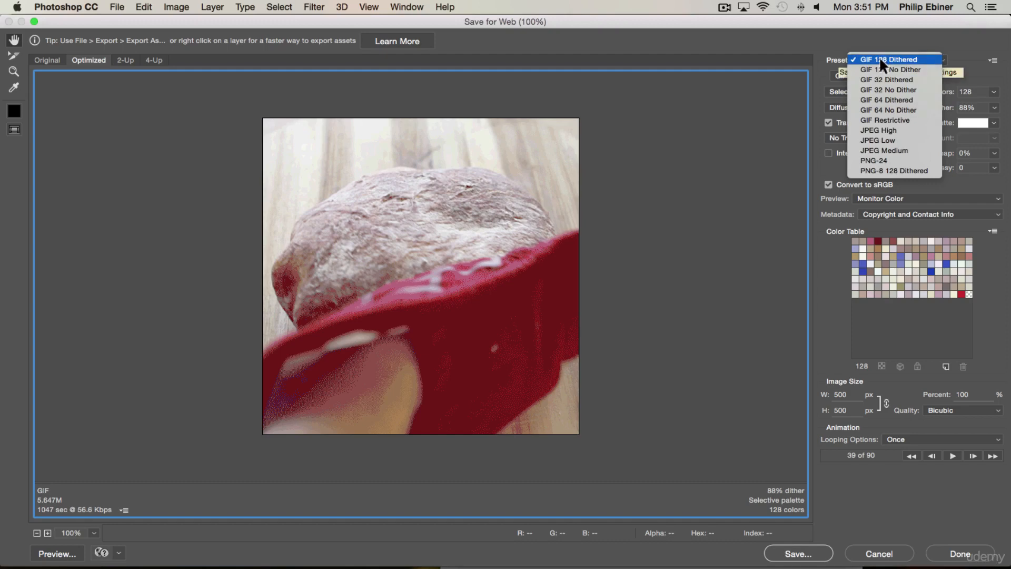
{"action": "left_click", "coordinate": [894, 98]}
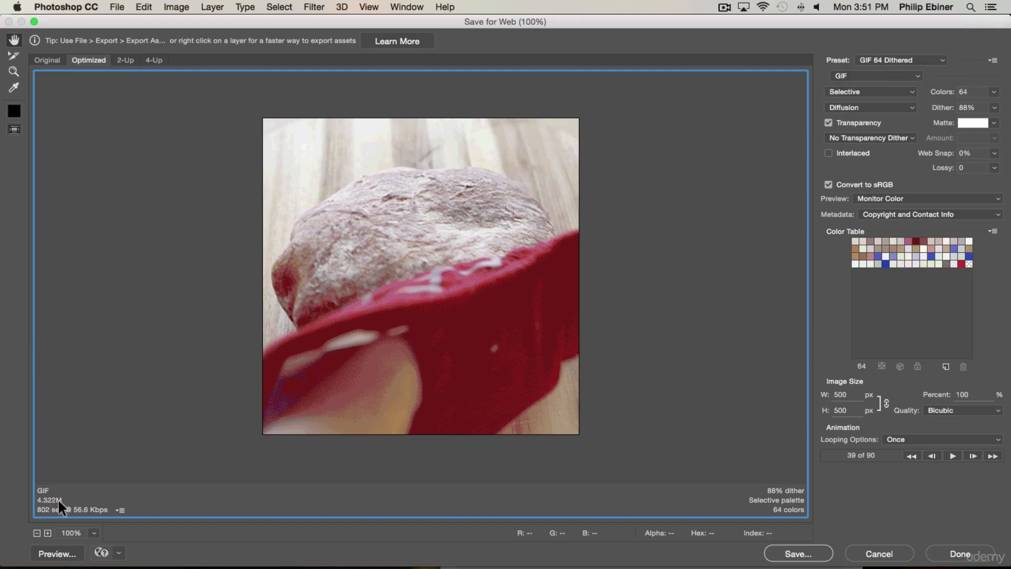
{"action": "double_click", "coordinate": [840, 395]}
{"action": "left_click", "coordinate": [843, 411]}
{"action": "double_click", "coordinate": [841, 394]}
{"action": "type", "text": "400"}
{"action": "key", "text": "Return"}
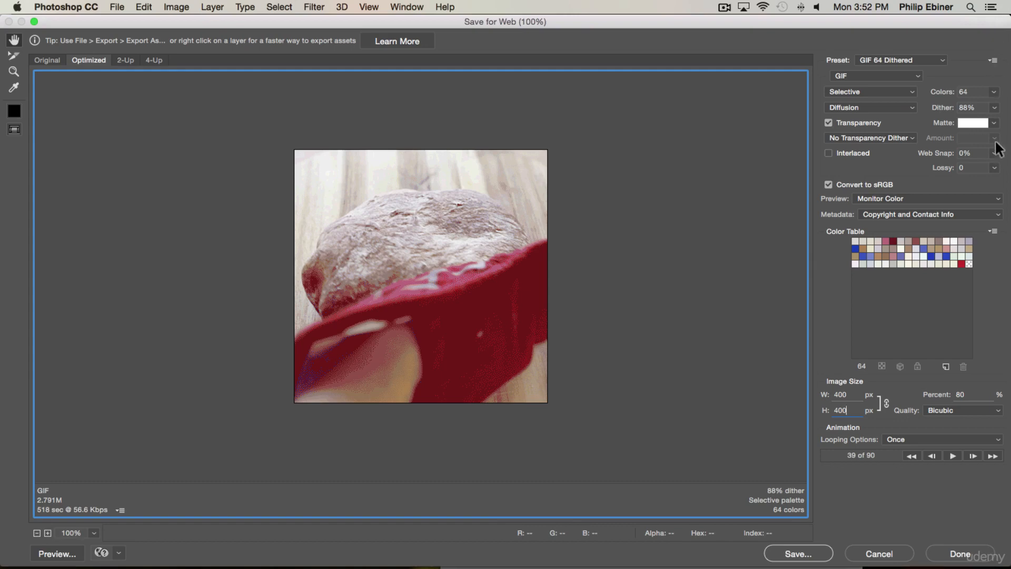
Set the animation's looping option to Forever.
{"action": "left_click", "coordinate": [996, 93]}
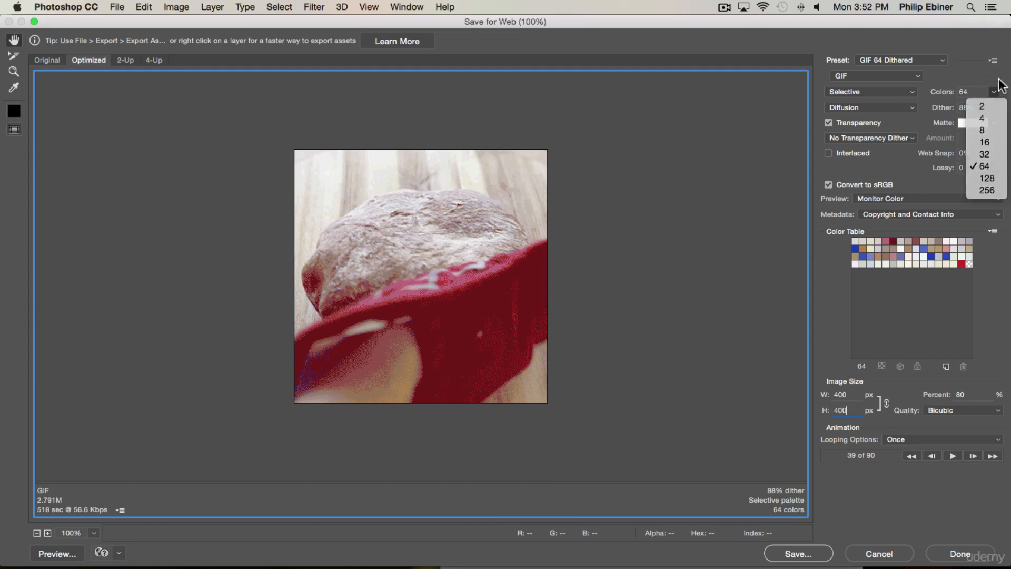
{"action": "left_click", "coordinate": [997, 80]}
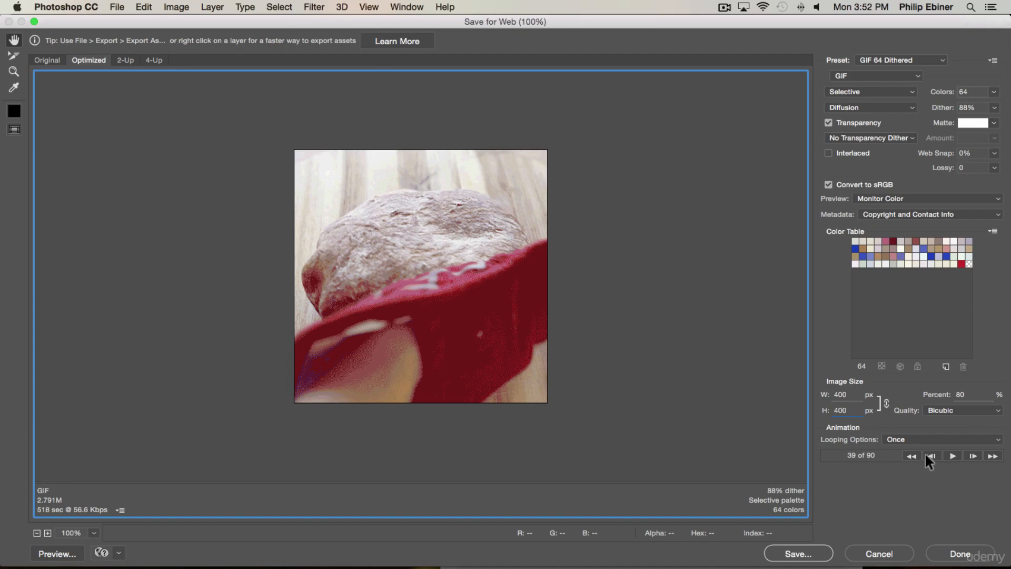
{"action": "left_click", "coordinate": [900, 436]}
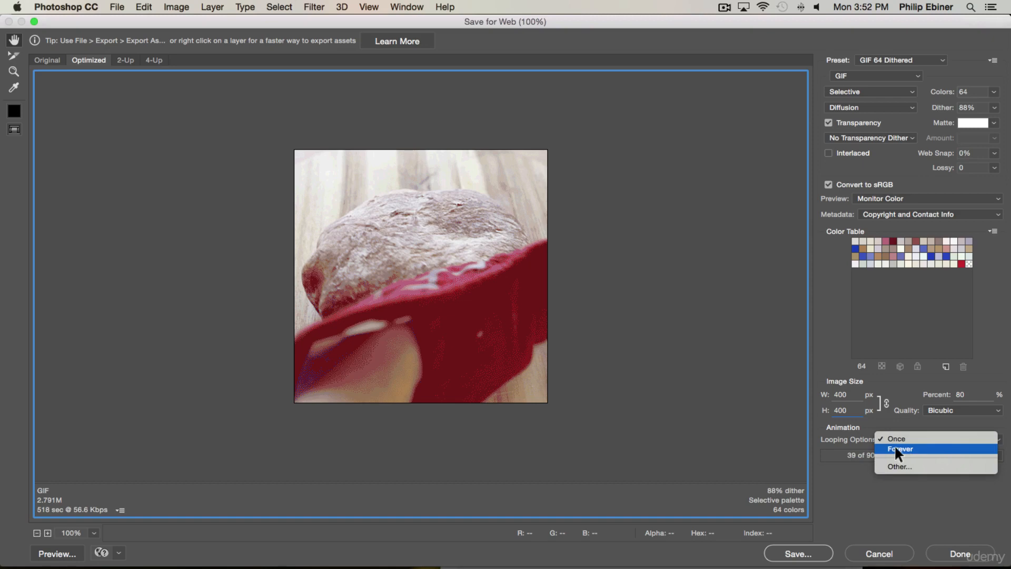
{"action": "left_click", "coordinate": [842, 438]}
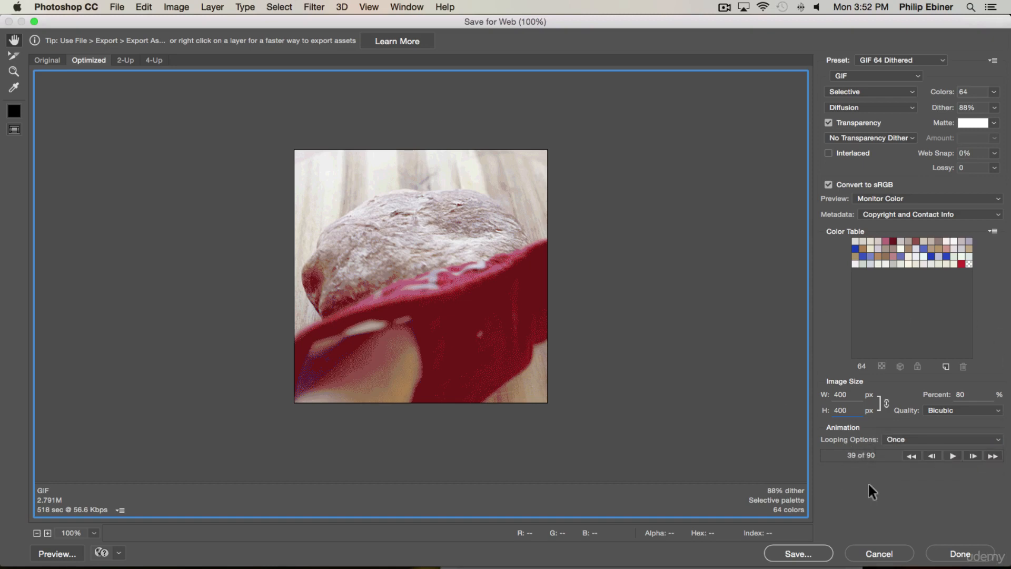
{"action": "left_click", "coordinate": [932, 439]}
{"action": "left_click", "coordinate": [926, 449]}
Play and stop the animation in the export dialog, preview it in the web browser, and return to the export dialog.
{"action": "left_click", "coordinate": [955, 455]}
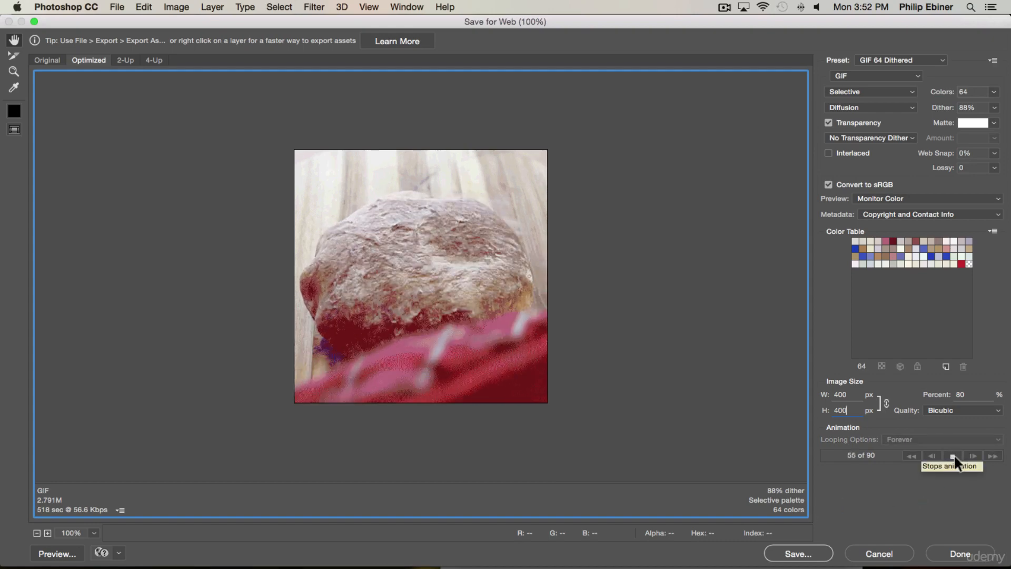
{"action": "left_click", "coordinate": [953, 455]}
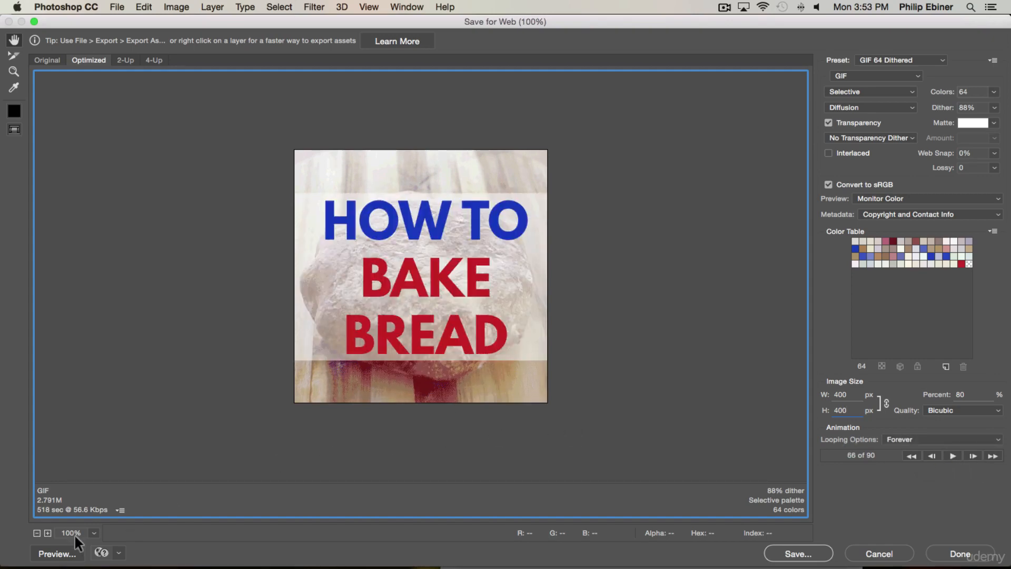
{"action": "left_click", "coordinate": [55, 554]}
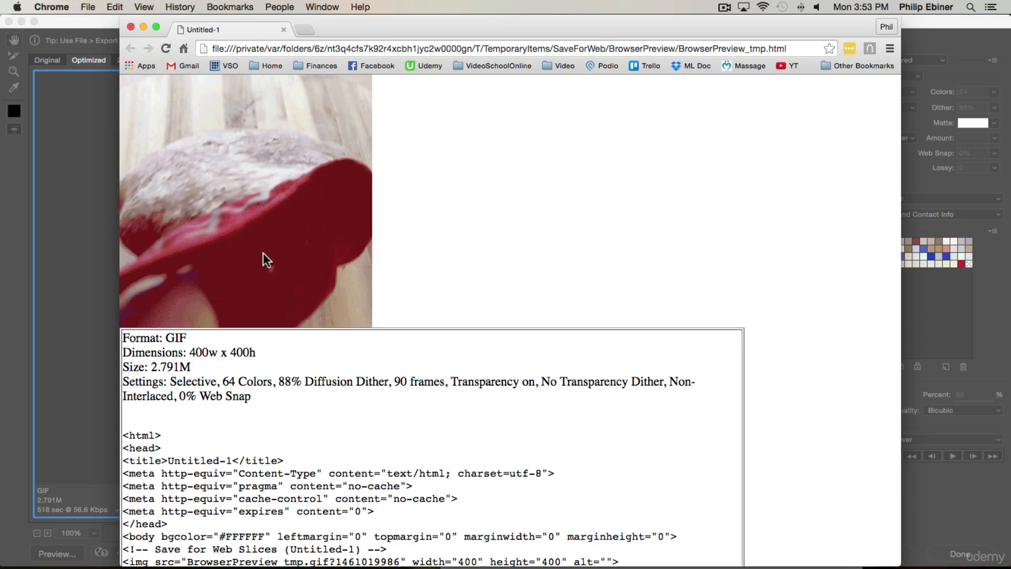
{"action": "left_click", "coordinate": [131, 27]}
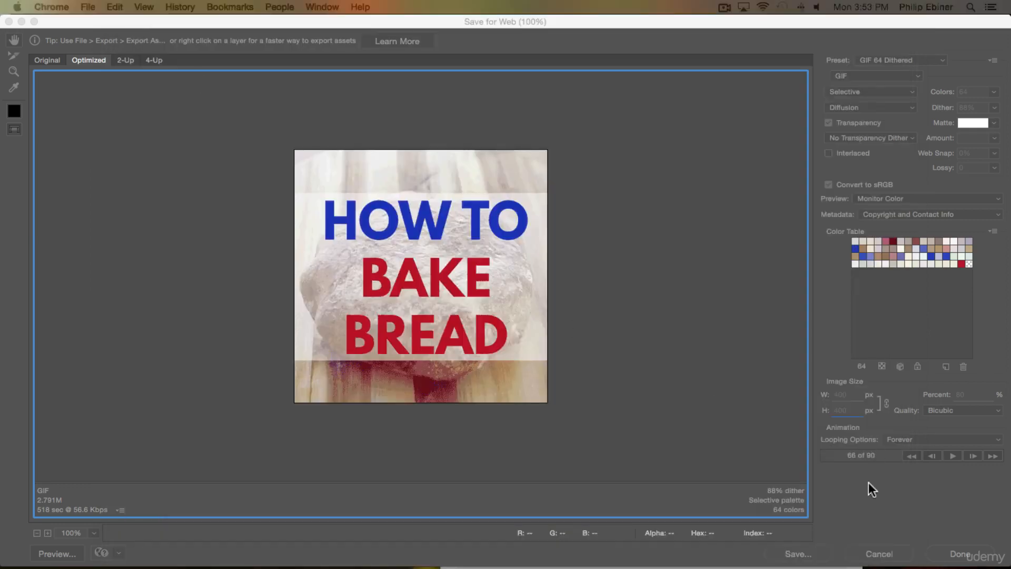
{"action": "left_click", "coordinate": [862, 523]}
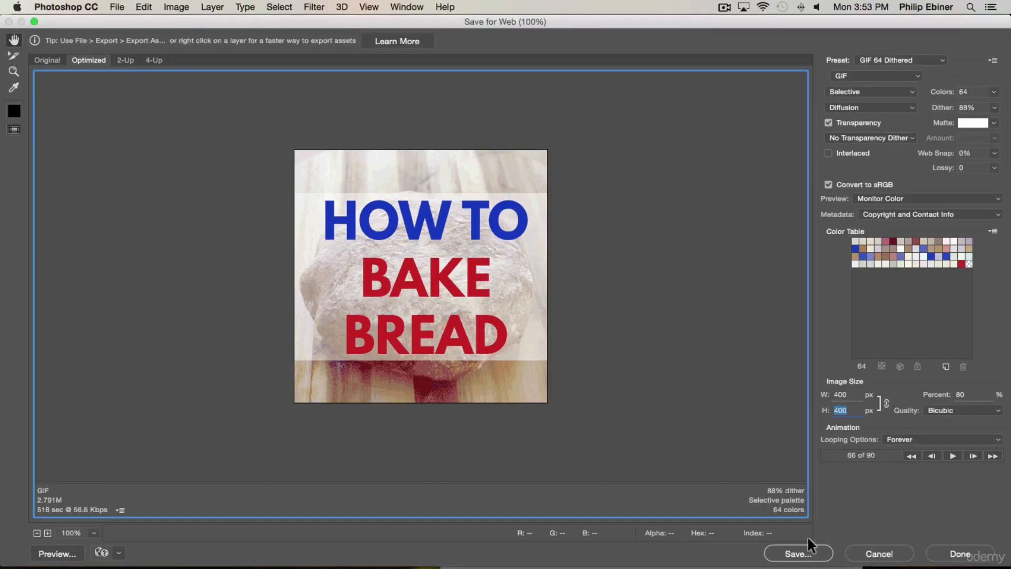
Save the optimized GIF to the Desktop under the name Bread.
{"action": "left_click", "coordinate": [799, 554]}
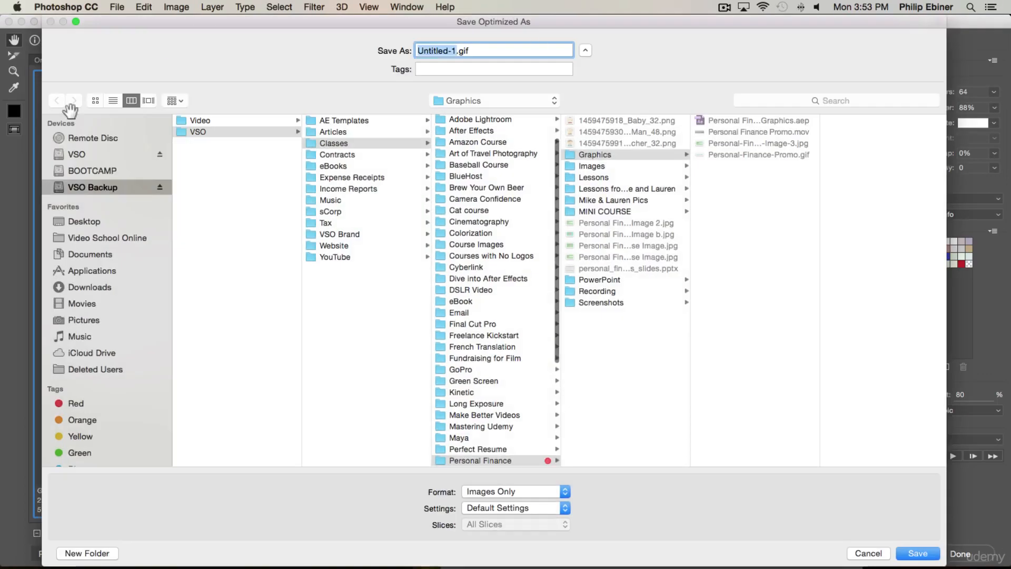
{"action": "left_click", "coordinate": [79, 222]}
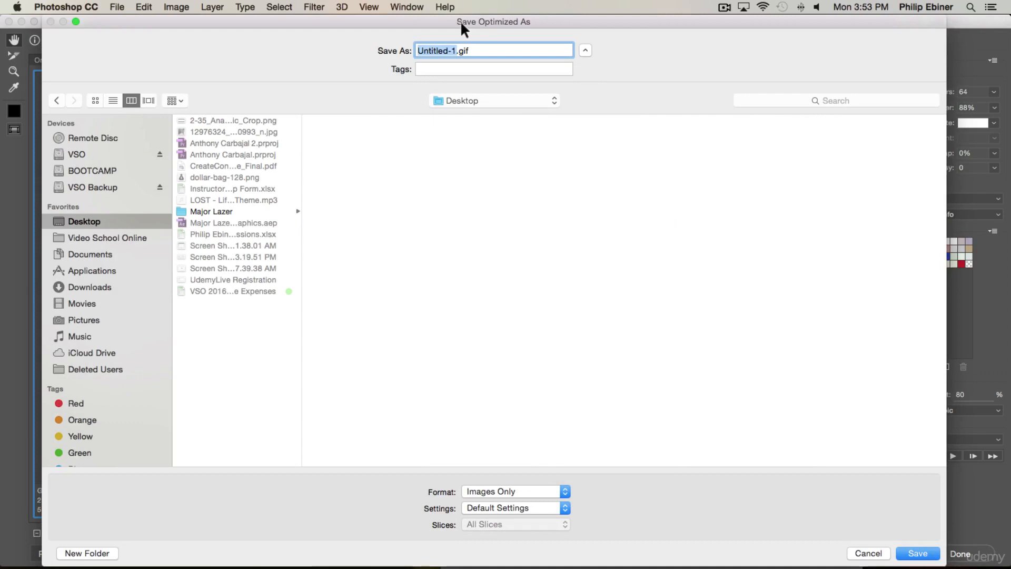
{"action": "type", "text": "Bread"}
{"action": "left_click", "coordinate": [919, 555]}
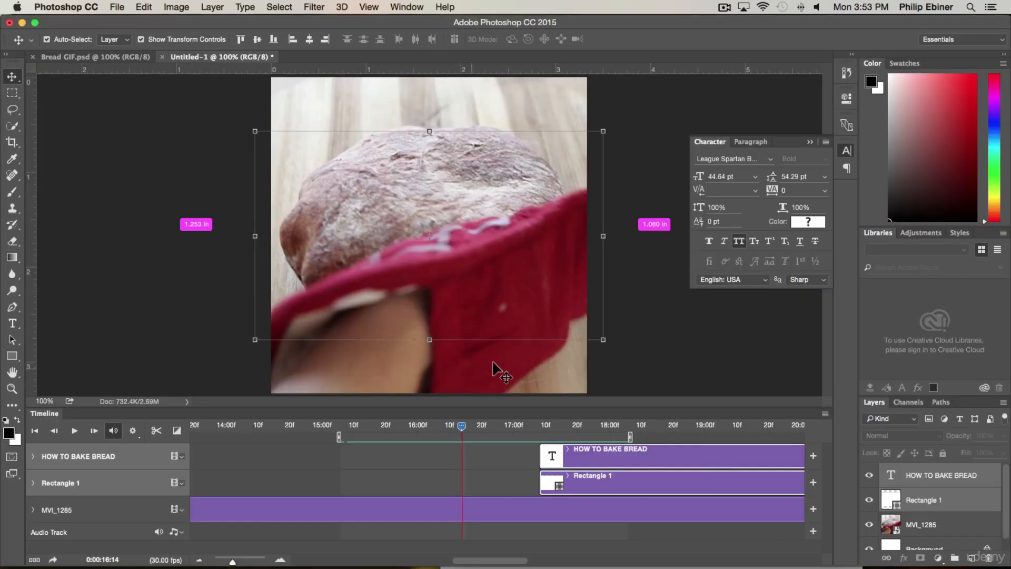
Switch to Finder, check the exported Bread.gif on the Desktop with Quick Look, and return to Photoshop.
{"action": "key", "text": "super+Tab"}
{"action": "key", "text": "super+Tab"}
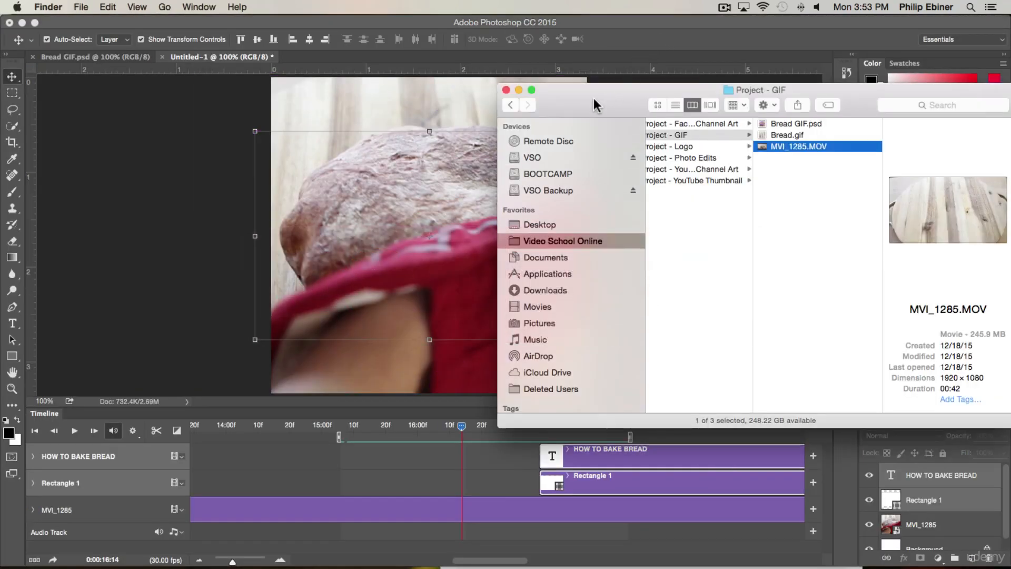
{"action": "left_click_drag", "start_coordinate": [594, 104], "coordinate": [551, 104]}
{"action": "left_click", "coordinate": [498, 225]}
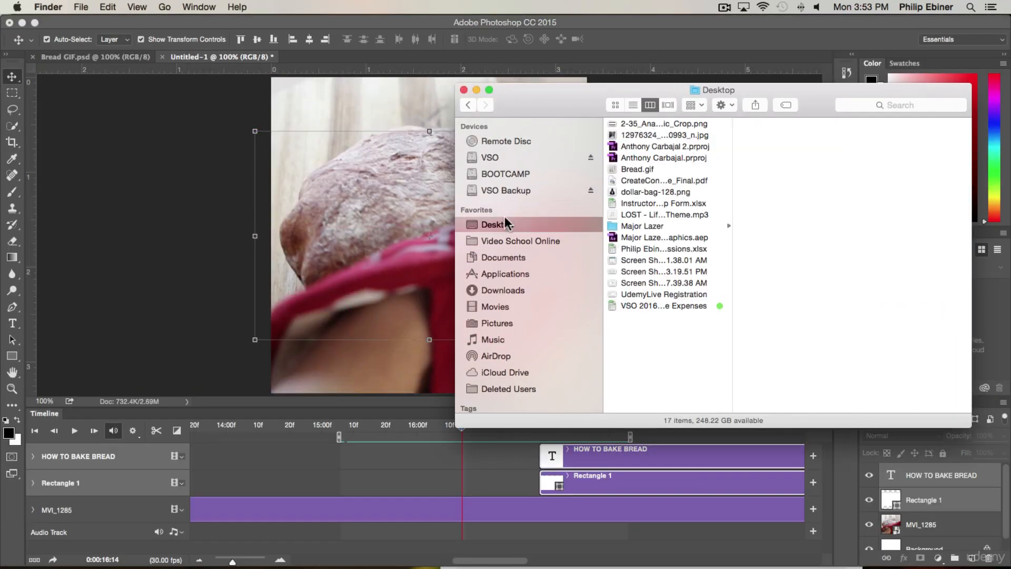
{"action": "left_click", "coordinate": [638, 170]}
{"action": "key", "text": "space"}
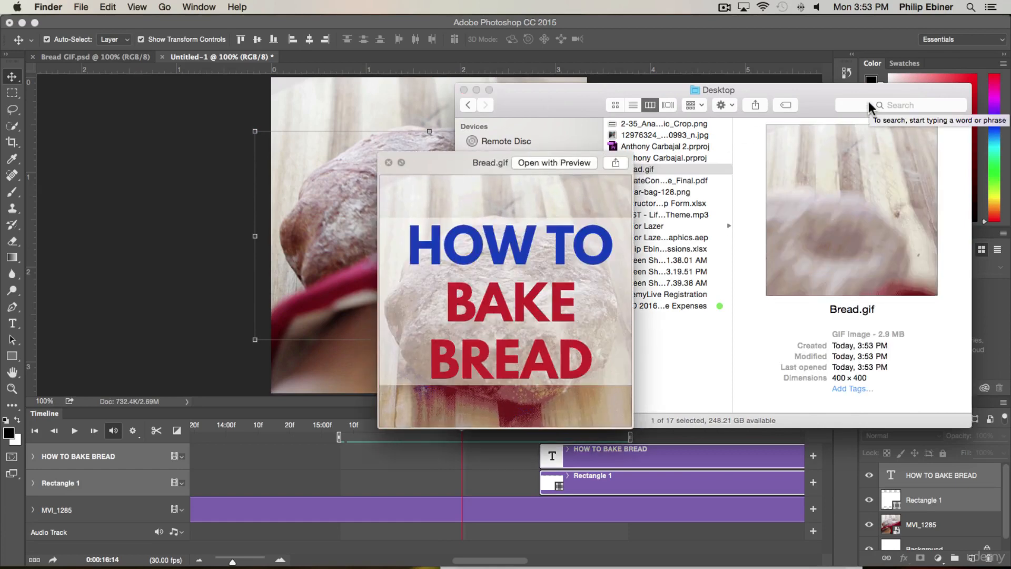
{"action": "key", "text": "space"}
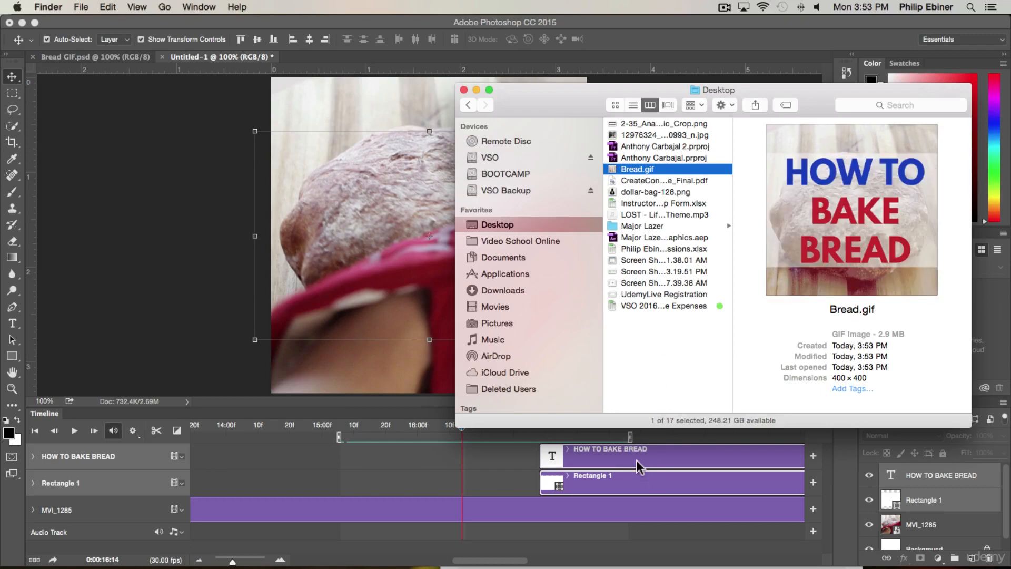
{"action": "left_click", "coordinate": [637, 474]}
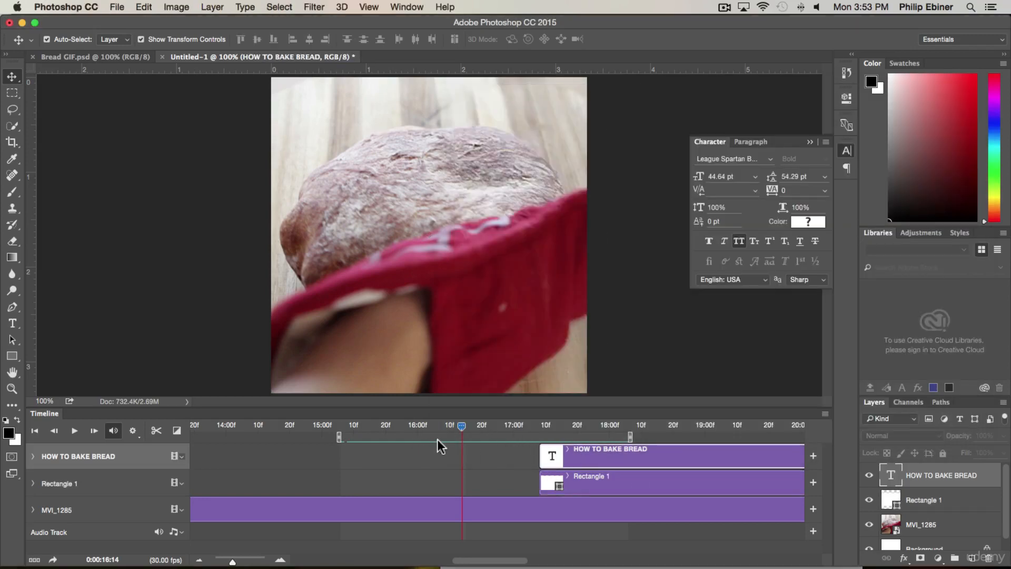